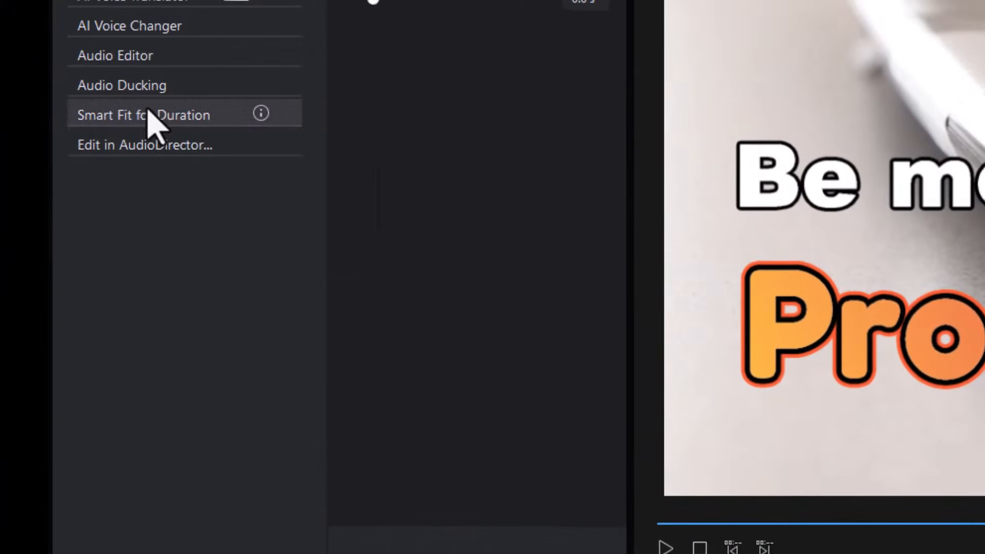
Apply Smart Fit for Duration to the music clip with a custom new duration of 00:00:29:03
left_click(154, 121)
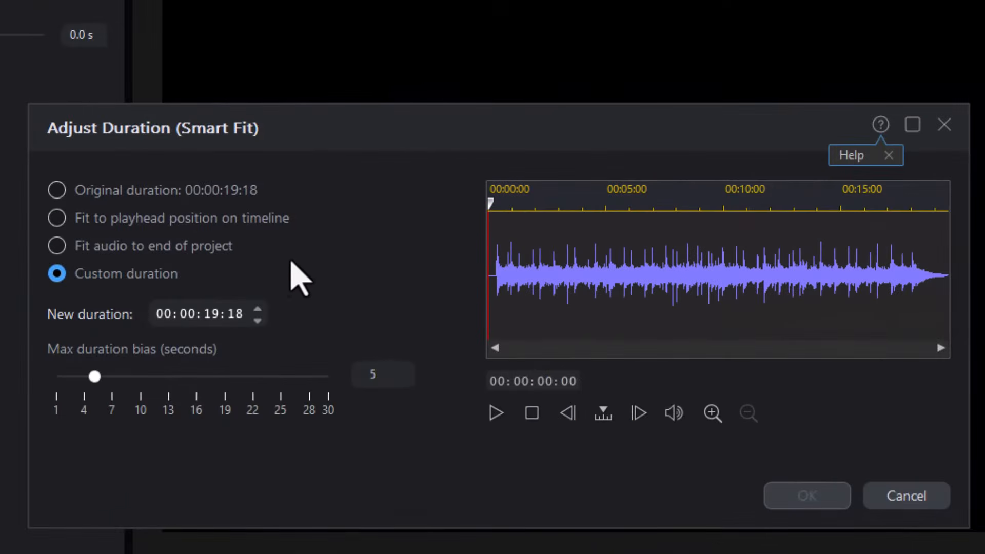
left_click(213, 313)
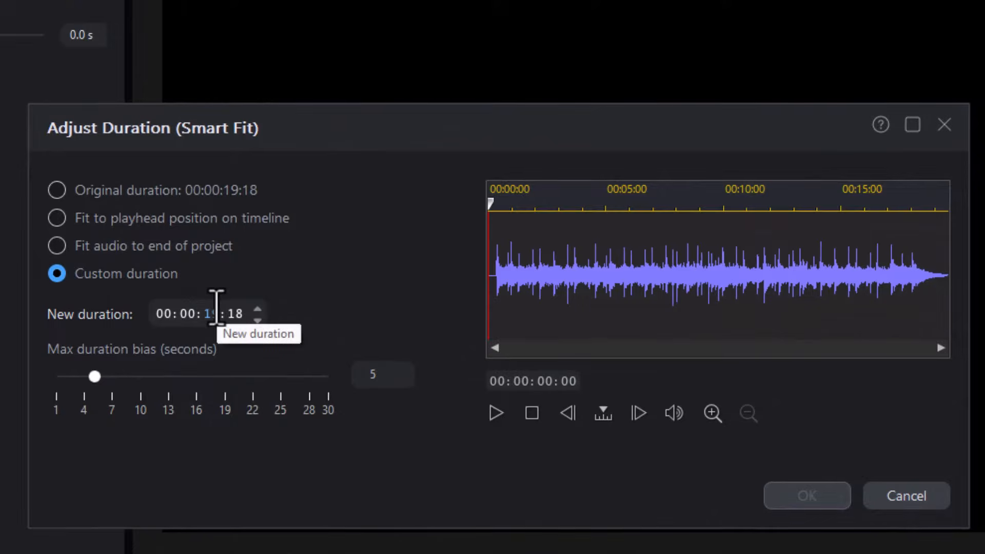
type("10")
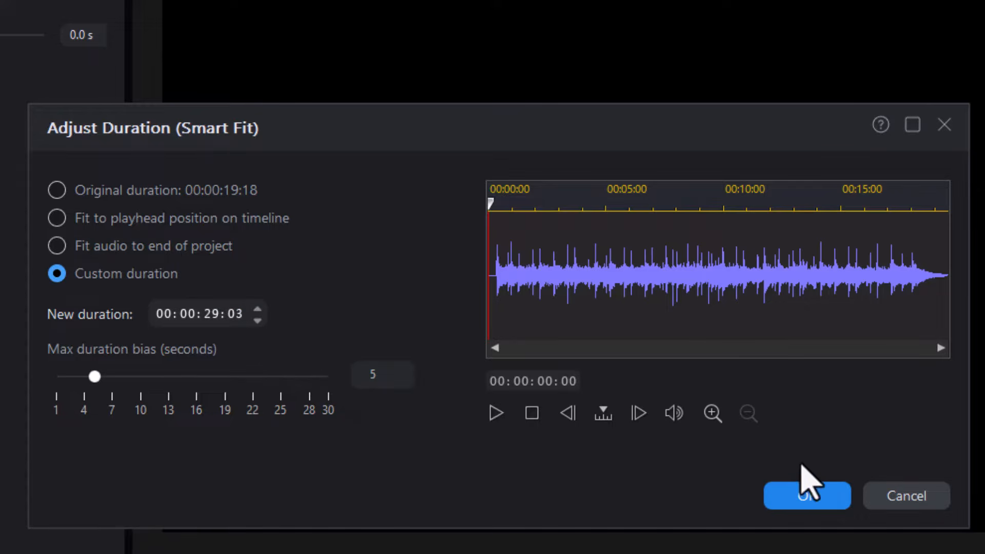
left_click(806, 494)
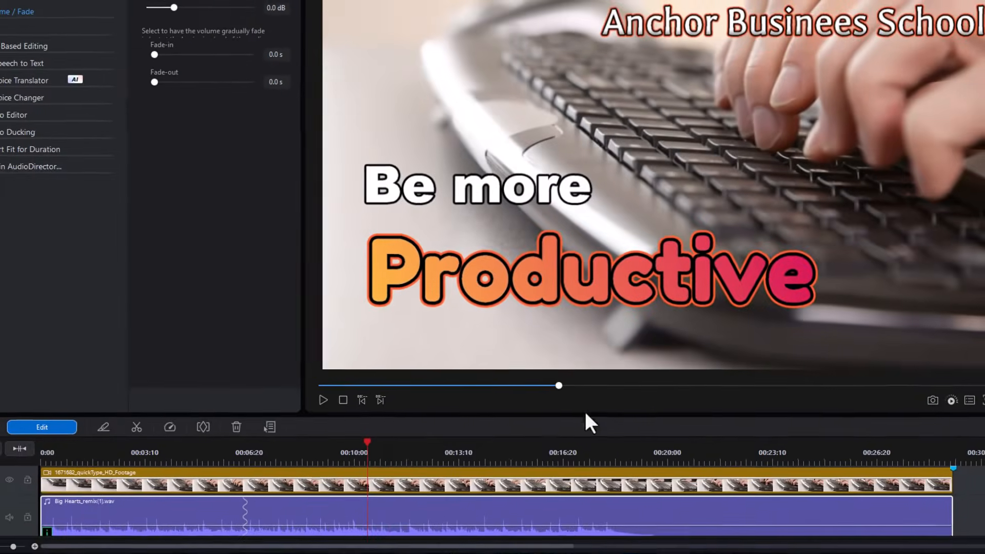
Play the fitted music from the 5-second mark and again from about 00:00:25:26 to check the remix and its ending
scroll(496, 500, "down", 3)
scroll(496, 500, "up", 2)
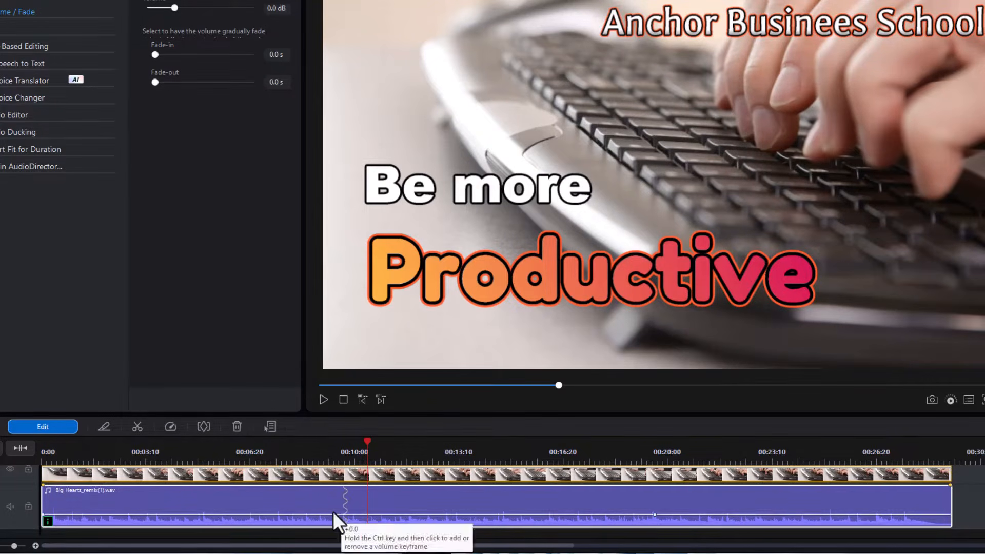
left_click(200, 449)
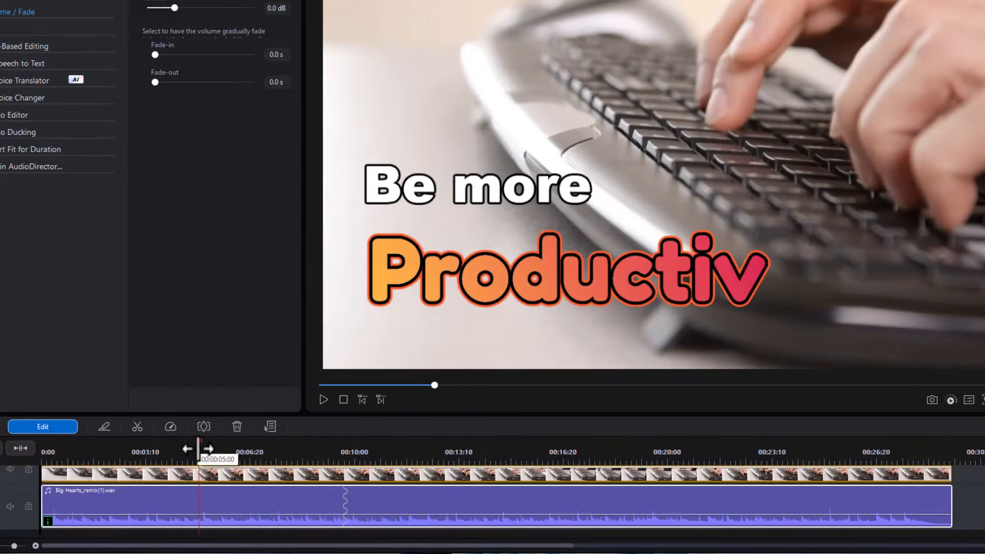
left_click(322, 400)
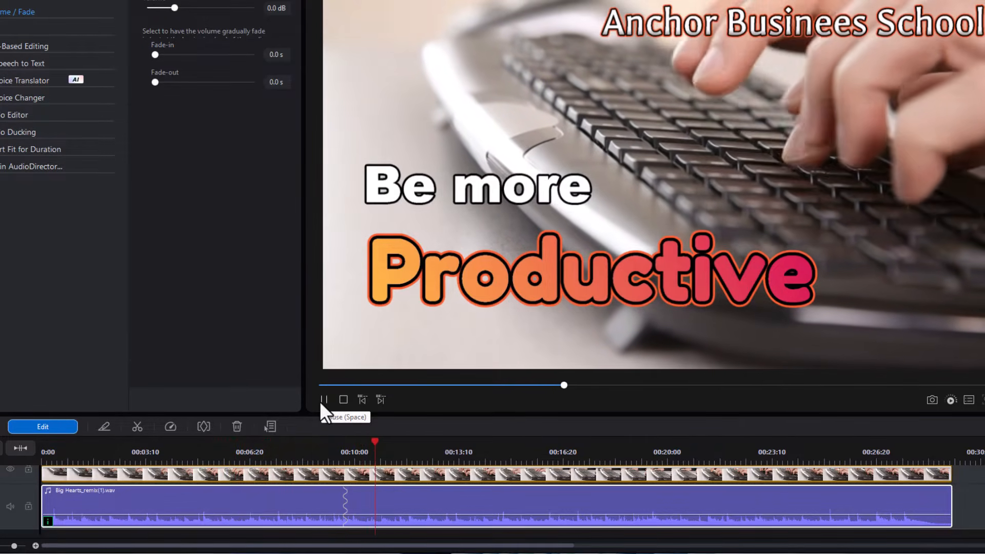
left_click(323, 401)
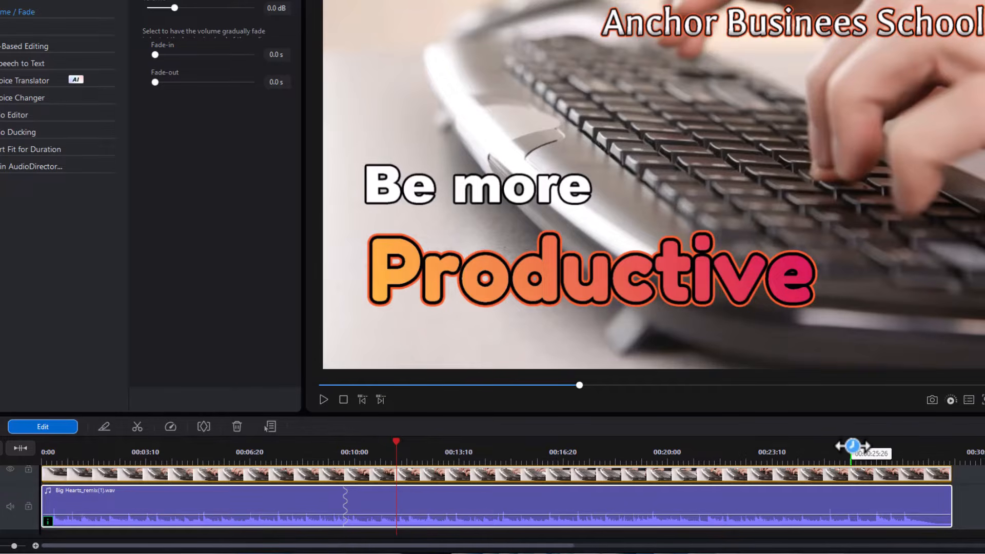
left_click(850, 447)
left_click(323, 401)
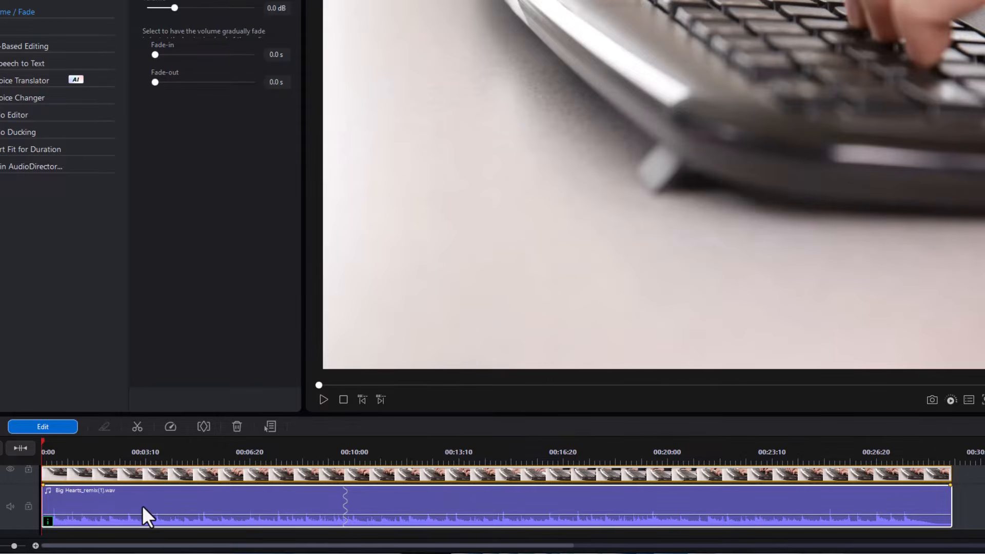
Delete the remixed music clip and place the original Big Hearts.mp3 at the start of the audio track
scroll(144, 507, "up", 1)
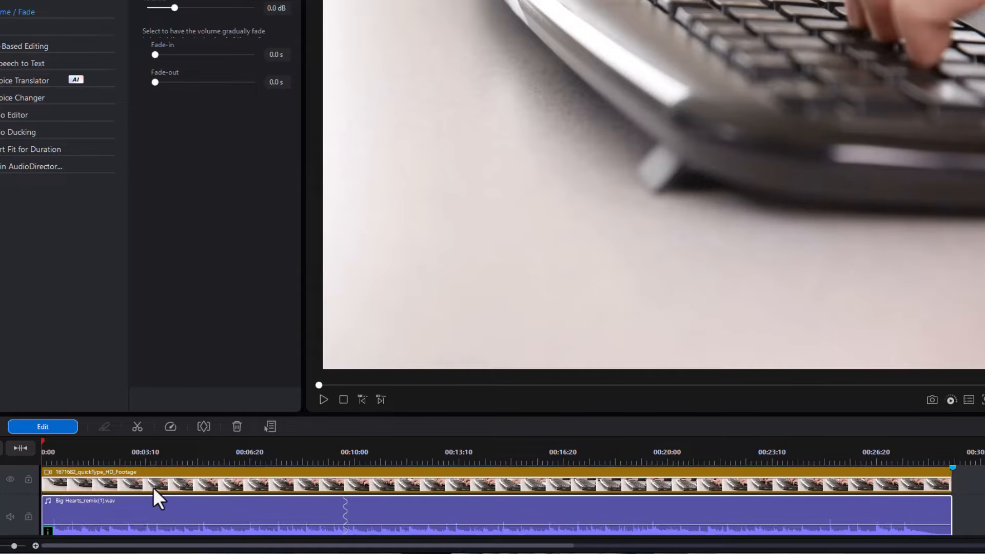
key("Delete")
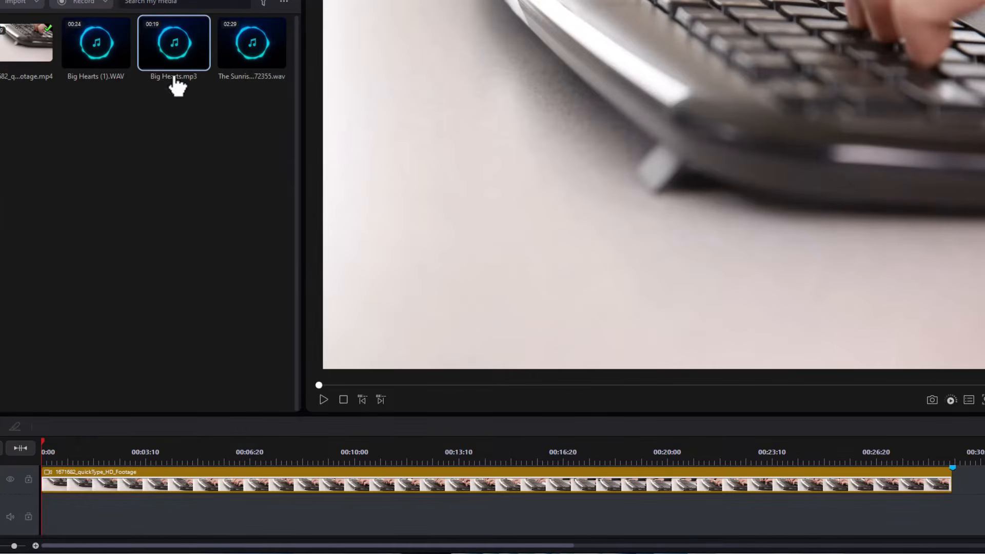
left_click_drag(177, 48, 73, 507)
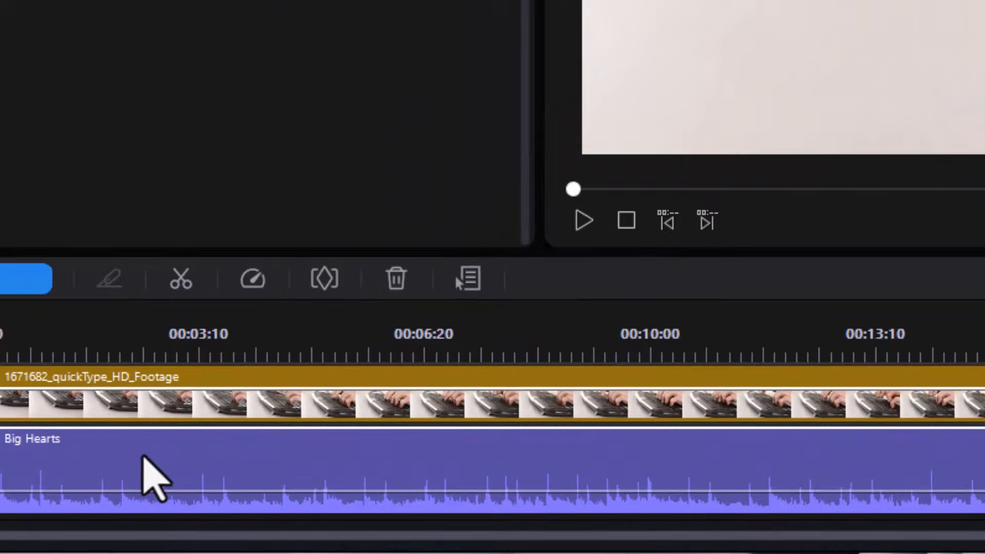
Open the Big Hearts clip from the timeline for editing in AudioDirector
right_click(143, 458)
mouse_move(232, 172)
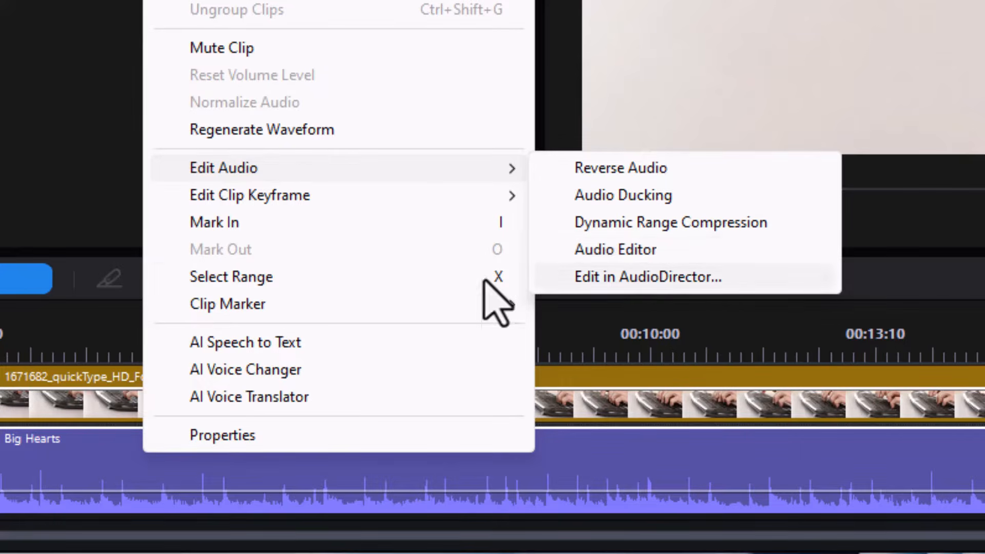
mouse_move(299, 173)
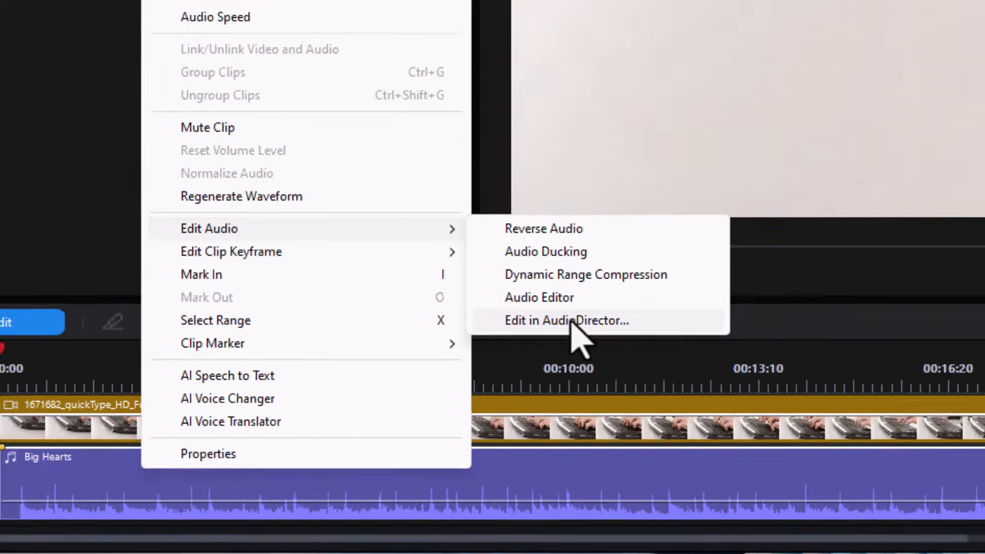
left_click(653, 278)
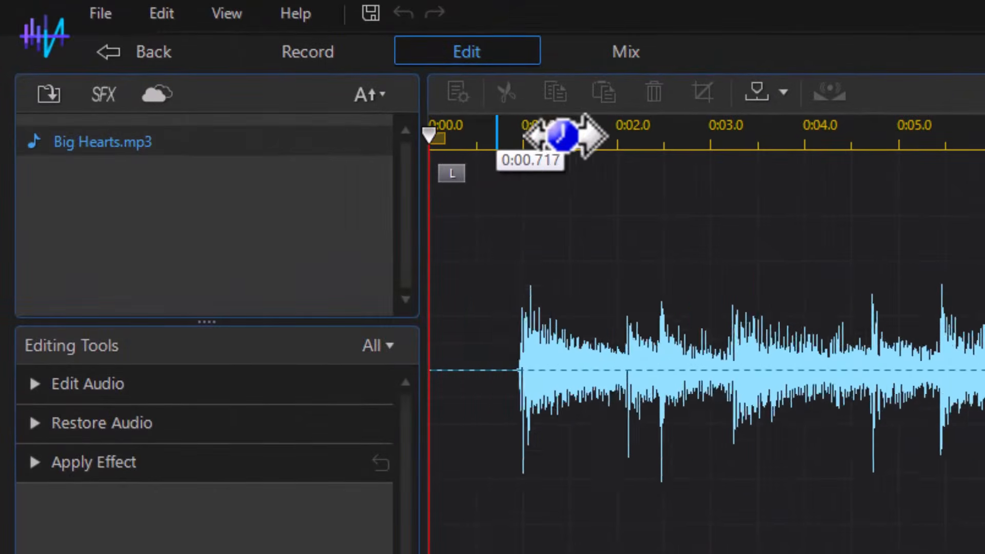
Cut the silent section at the beginning of the waveform, from the start to about 0.38 seconds
left_click_drag(565, 135, 595, 136)
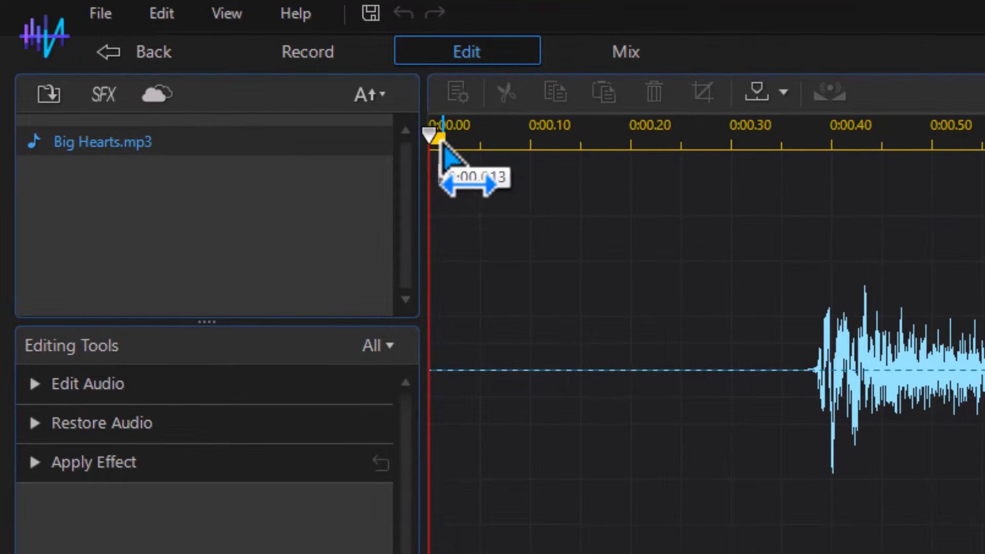
left_click_drag(442, 146, 811, 165)
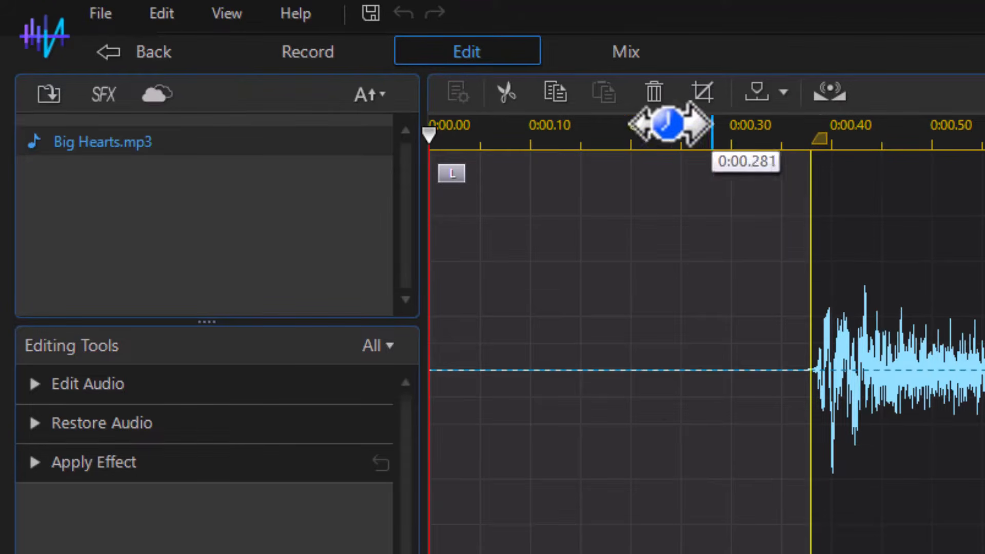
left_click(505, 94)
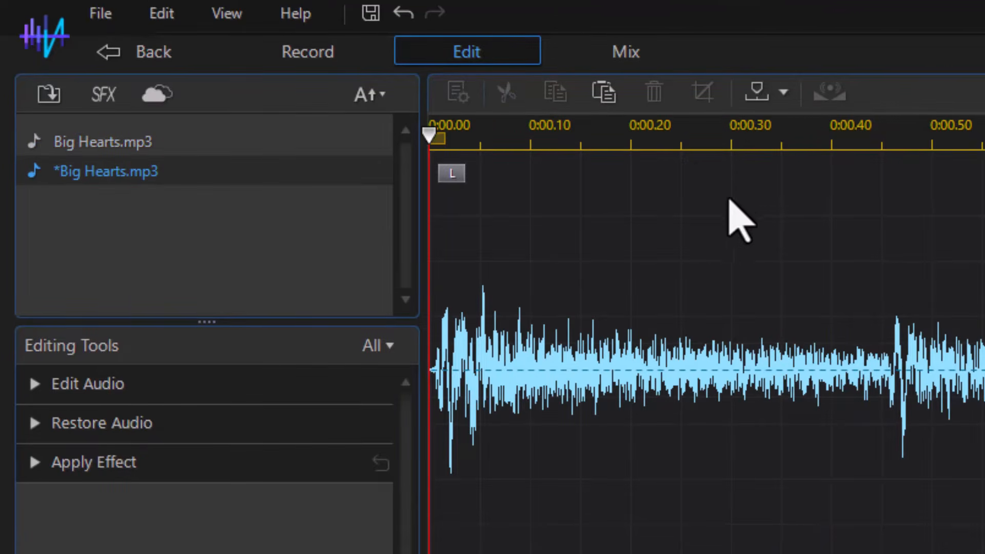
Play the trimmed music from about 1.2 seconds to find where the opening phrase ends
left_click_drag(775, 124, 634, 209)
left_click(706, 135)
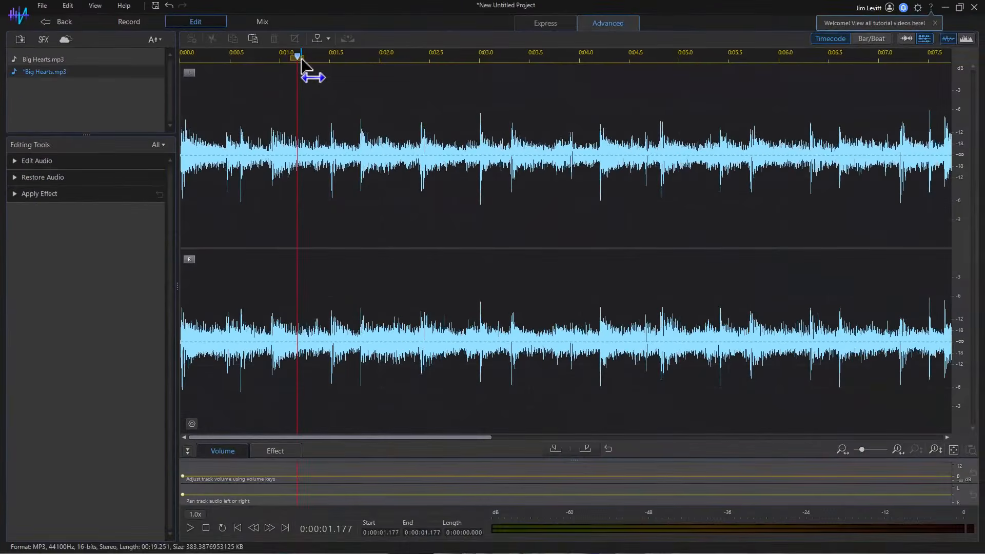
key("space")
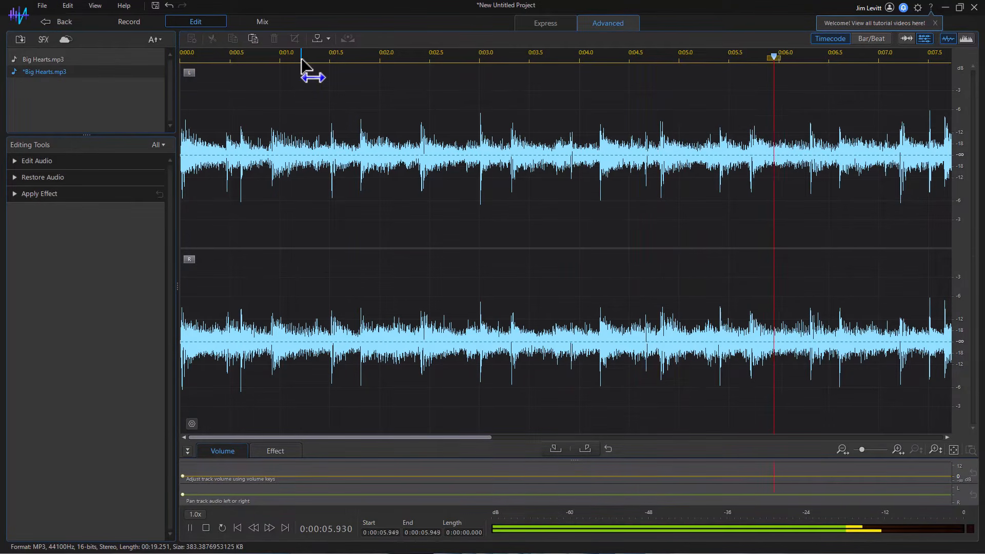
Select the opening musical phrase, from the start of the waveform to 4.772 seconds, just before a beat
left_click_drag(302, 66, 363, 72)
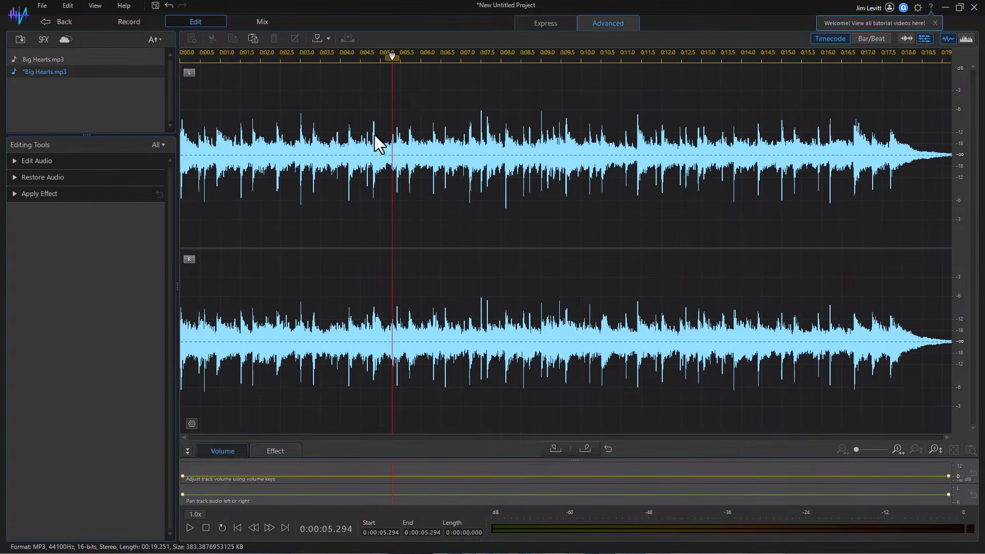
left_click_drag(369, 84, 373, 90)
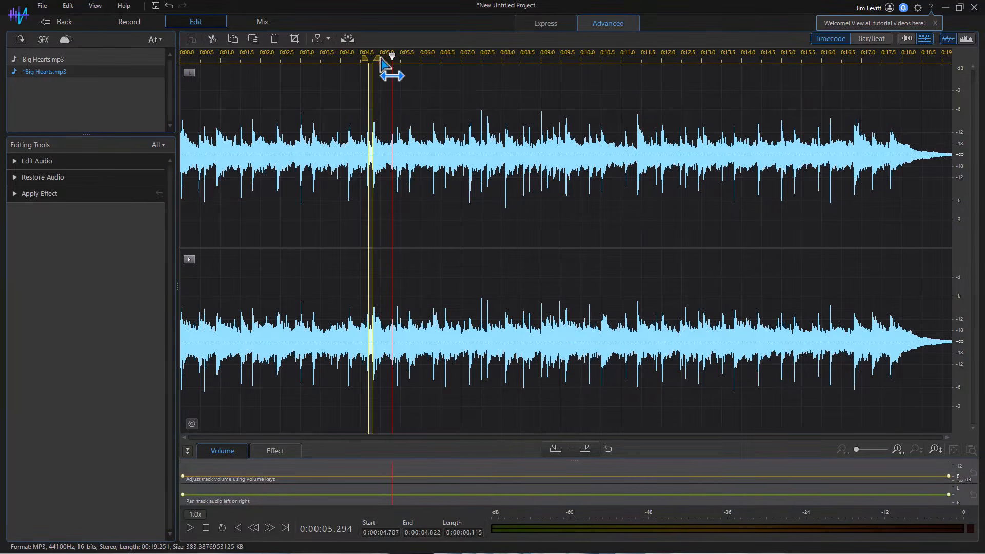
left_click_drag(385, 52, 425, 55)
left_click(328, 77)
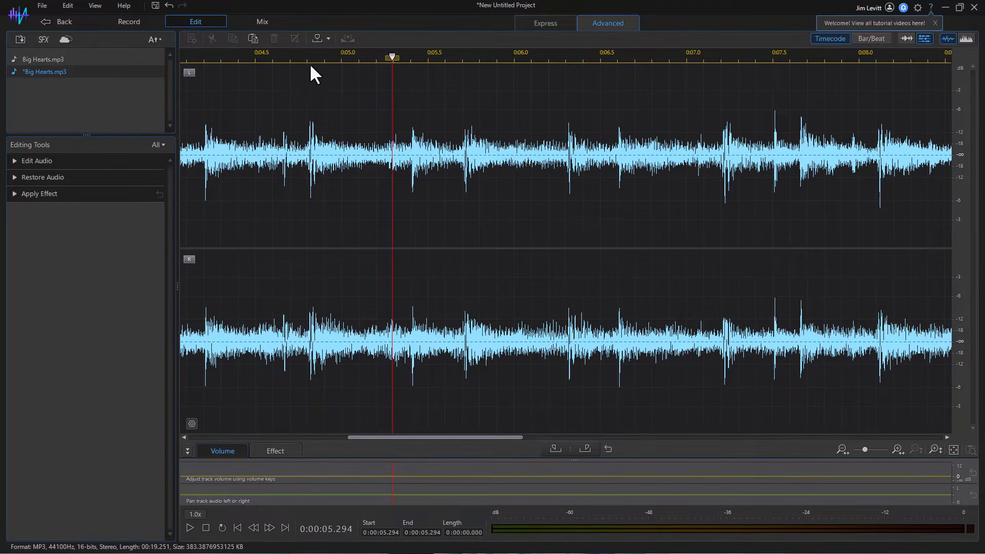
left_click(308, 58)
left_click_drag(308, 58, 303, 61)
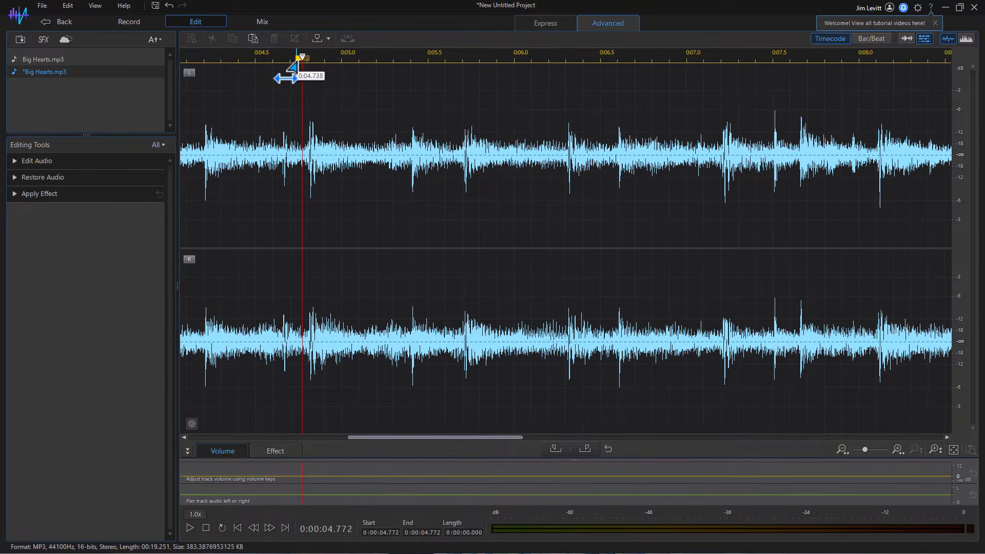
left_click_drag(286, 76, 1, 85)
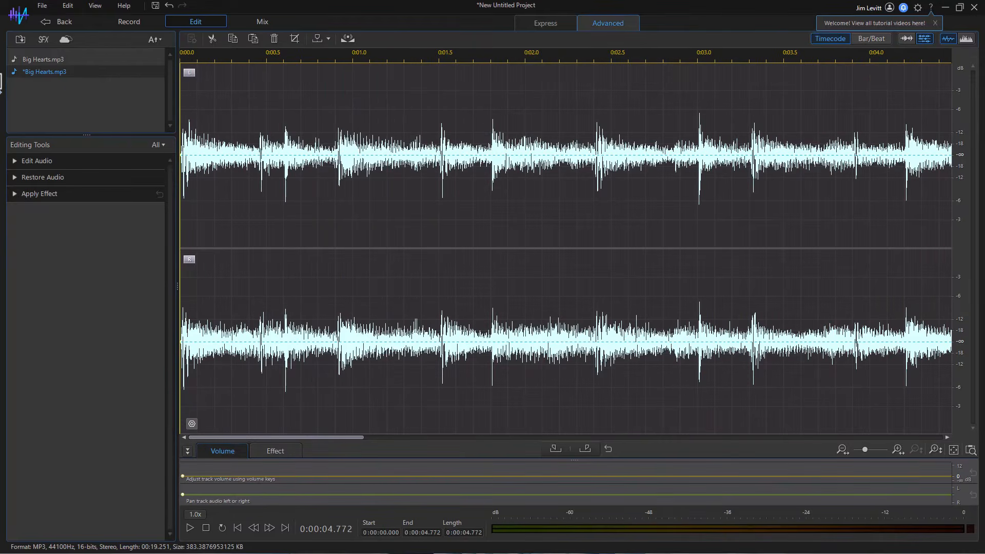
left_click_drag(389, 55, 318, 58)
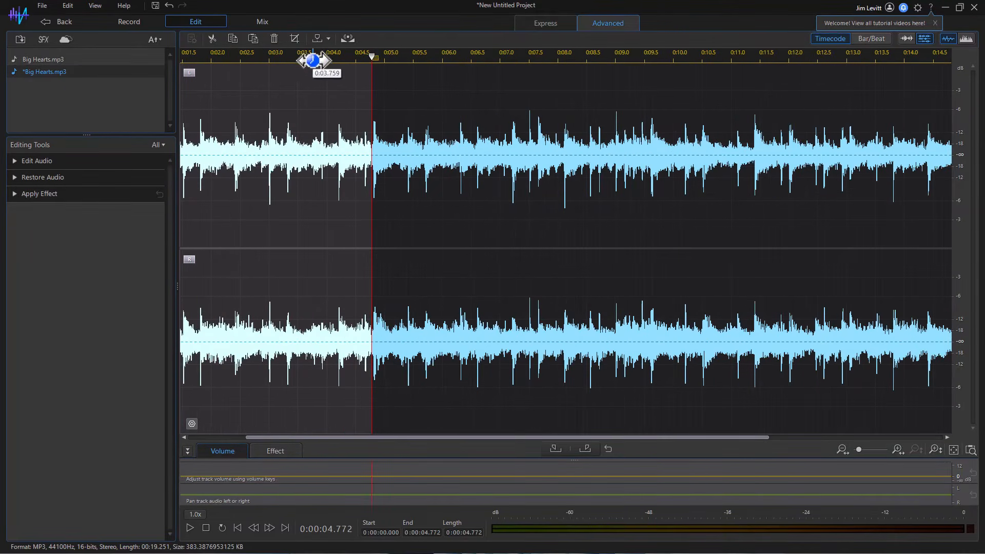
left_click_drag(356, 435, 267, 435)
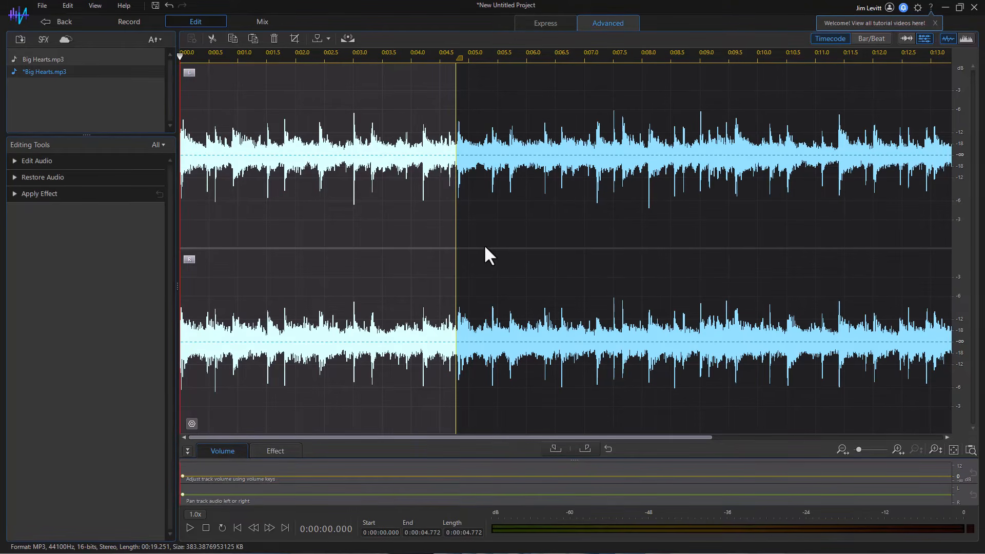
Play and copy the selected opening phrase, then paste it twice at the start of the waveform
key("space")
left_click(357, 113)
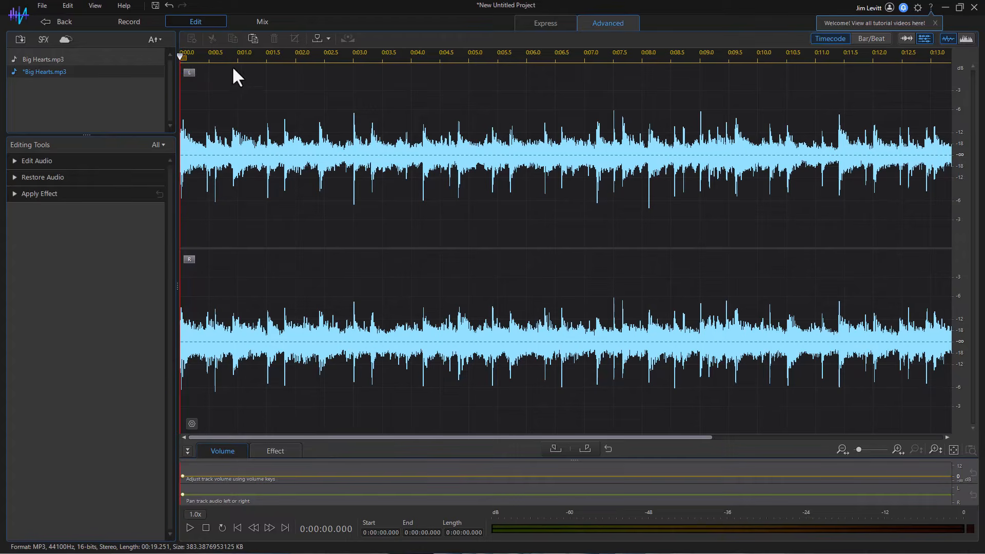
key("ctrl+z")
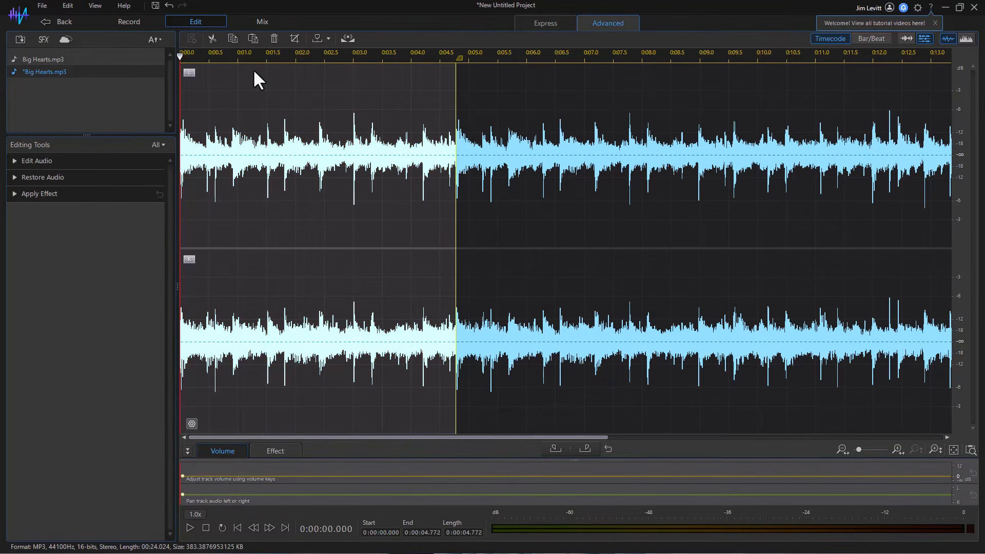
left_click(245, 72)
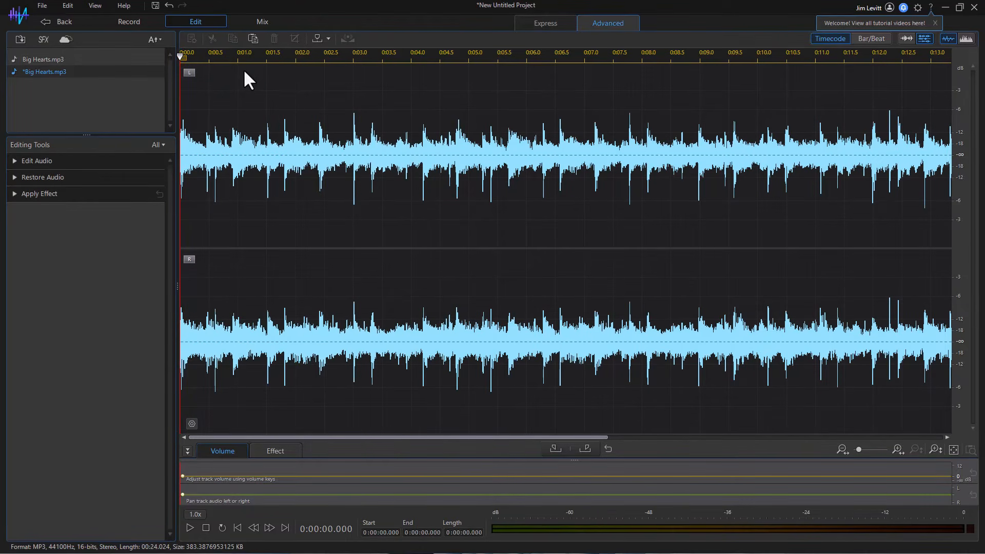
key("ctrl+v")
Play the extended music from about 1.3 seconds to check the joins between the repeated phrases
left_click_drag(511, 237, 518, 238)
left_click(408, 189)
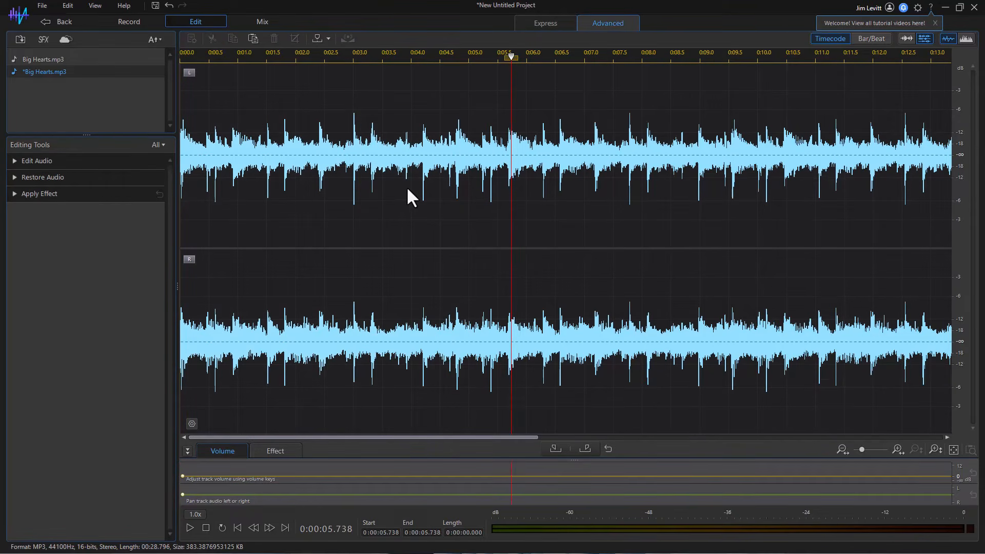
left_click_drag(201, 90, 203, 90)
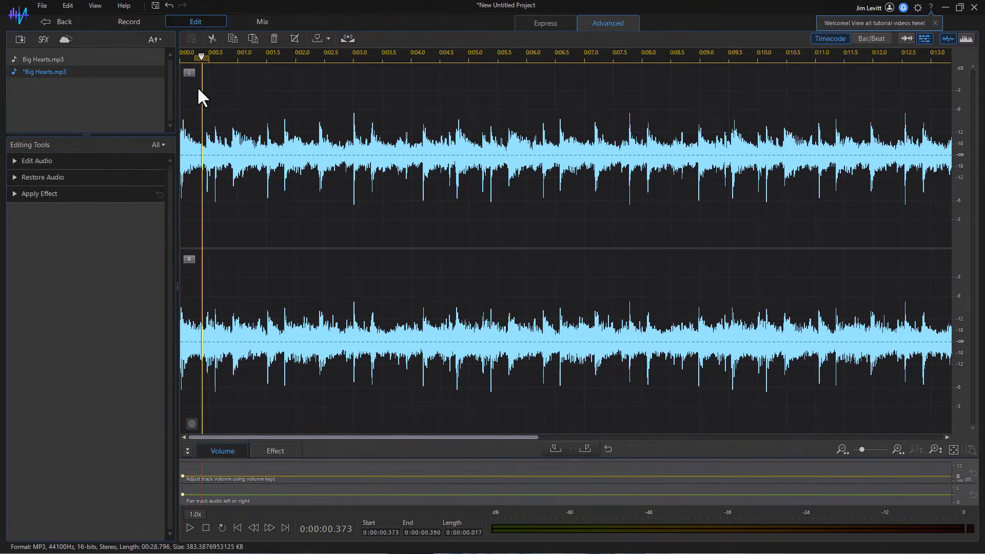
left_click(256, 88)
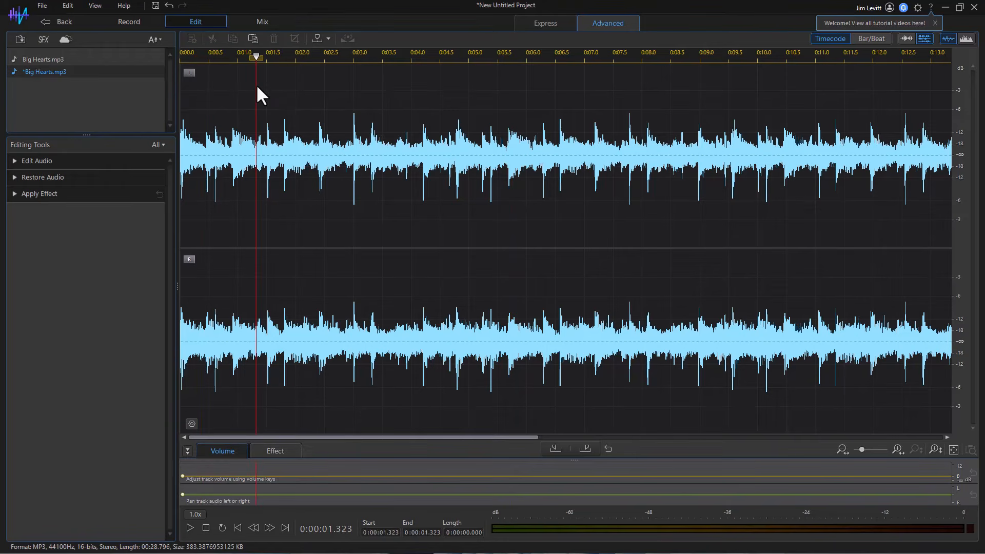
key("space")
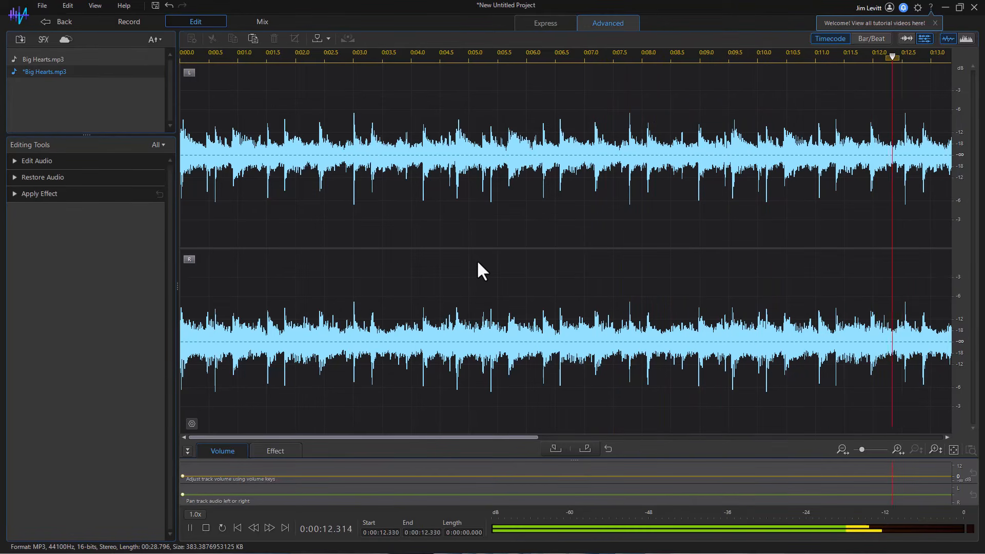
key("space")
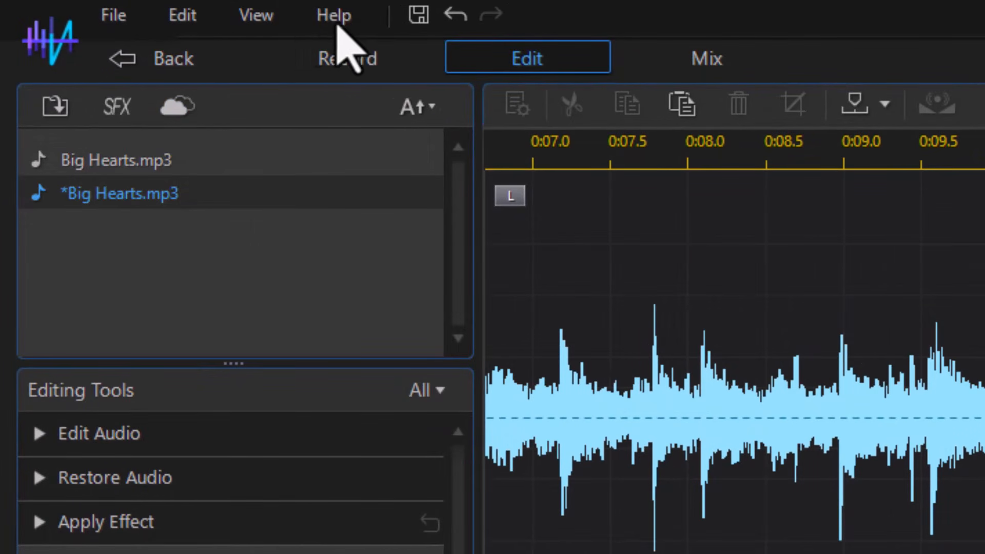
Return to PowerDirector, saving the modifications to the audio file, and bring the updated music track into view
left_click(139, 72)
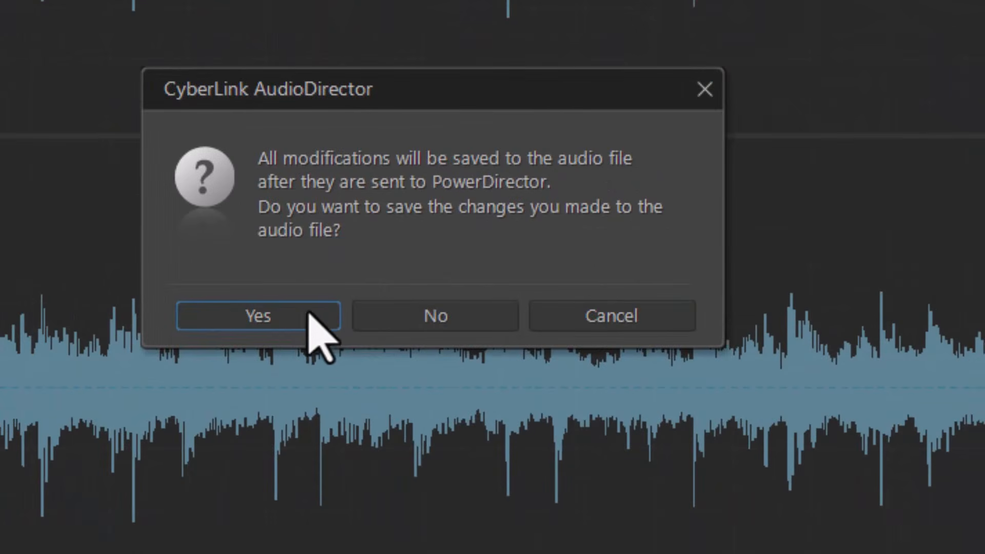
left_click(293, 325)
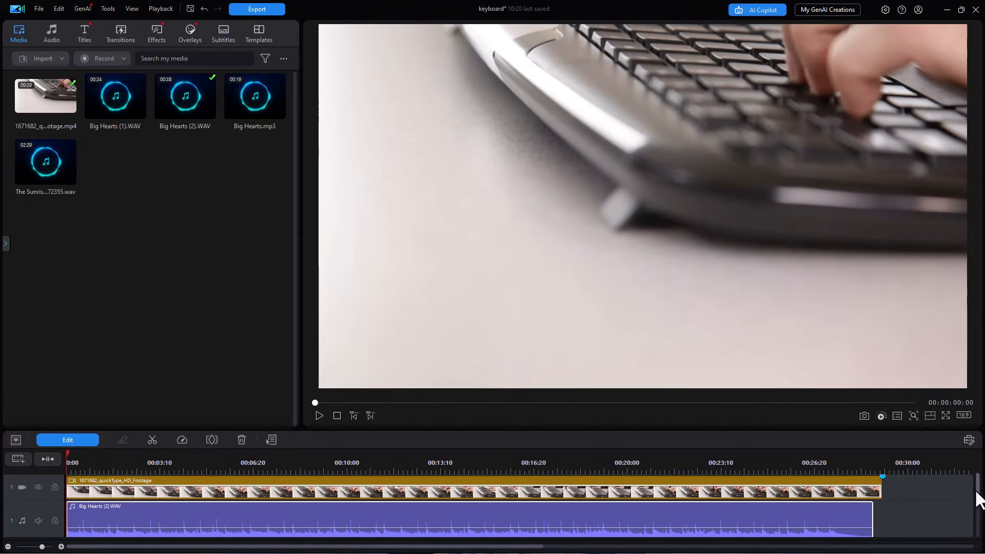
scroll(973, 496, "down", 1)
left_click_drag(974, 495, 972, 498)
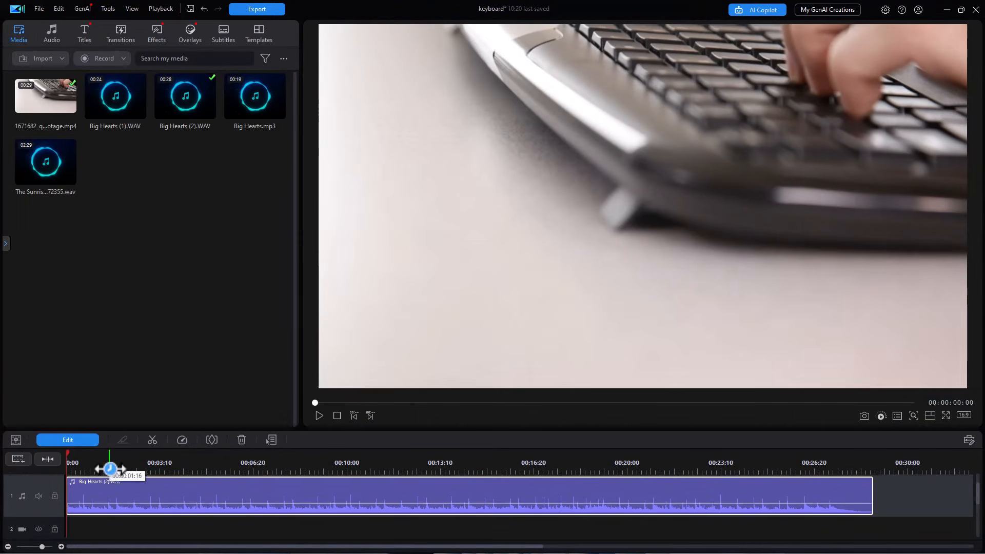